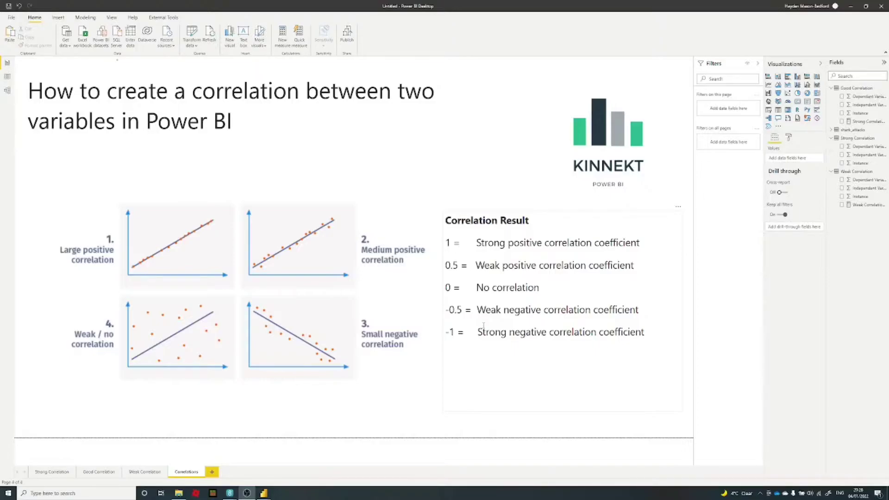
Type and then delete '=correl' in the Correlation Result text box, then go to the Strong Correlation page
click(649, 349)
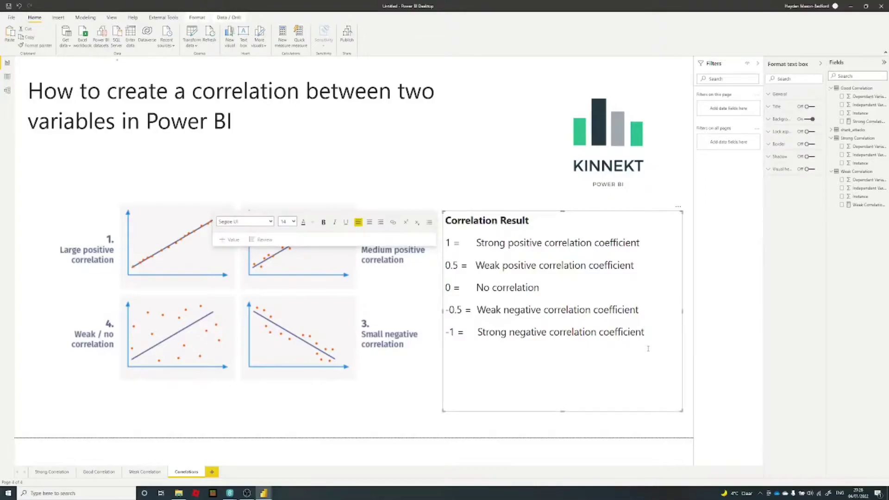
text(=correll)
key(BackSpace)
key(ctrl+BackSpace)
click(50, 472)
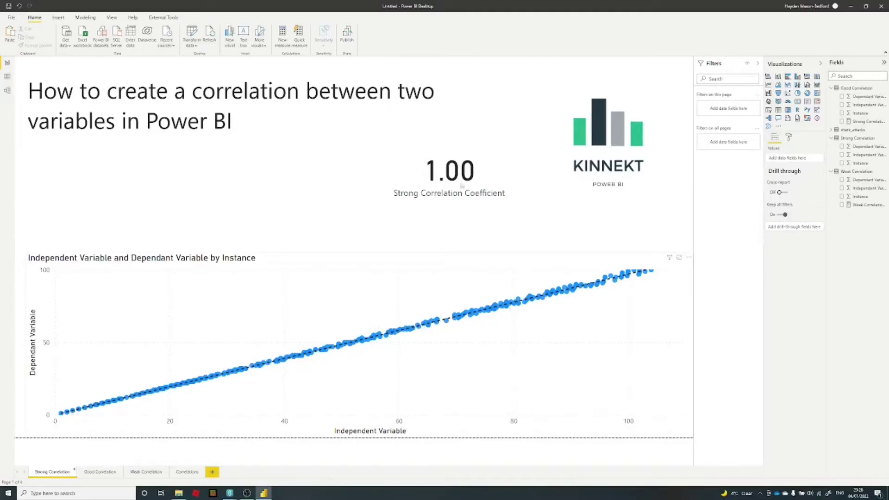
Review the Correlations and Strong Correlation pages, then open the Weak Correlation page with its 0.27 card
click(487, 179)
click(186, 472)
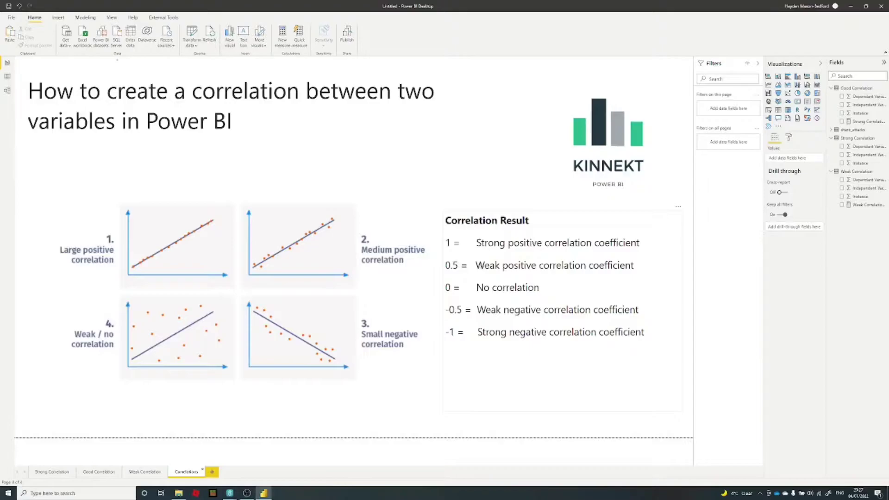
drag(452, 286, 443, 287)
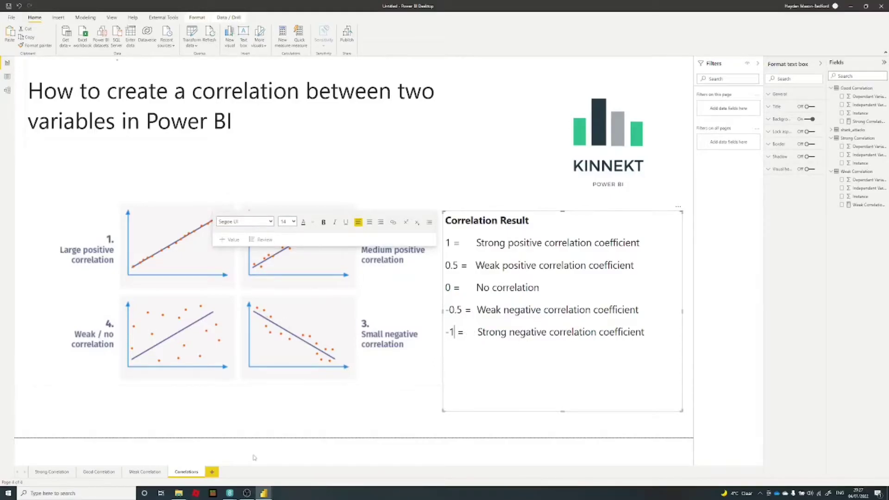
click(51, 472)
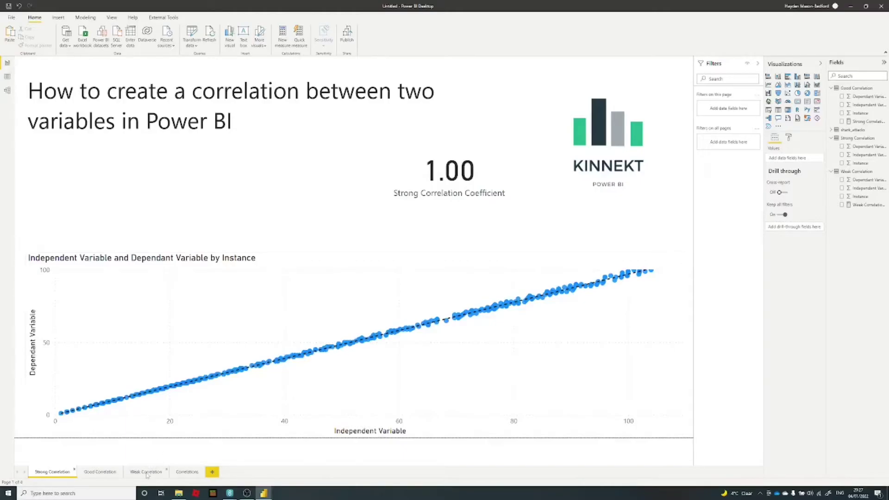
click(147, 472)
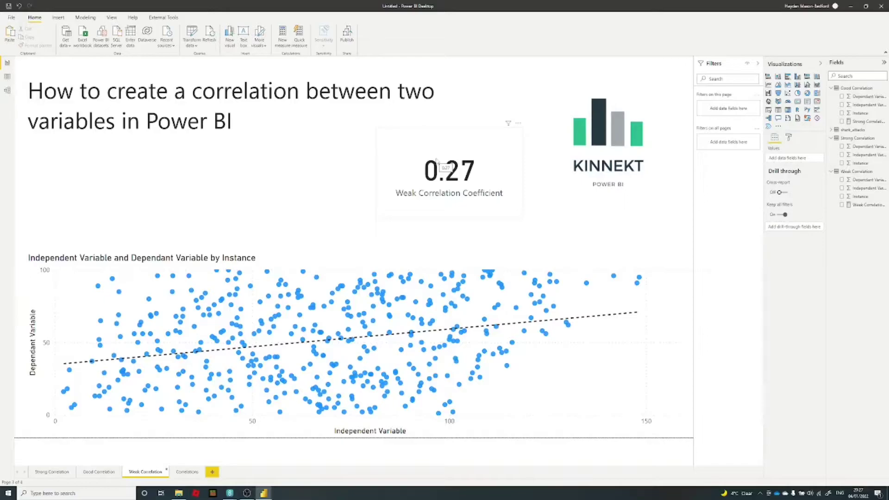
On the Good Correlation page, add a dashed trend line to the scatter chart and select the empty card
click(99, 471)
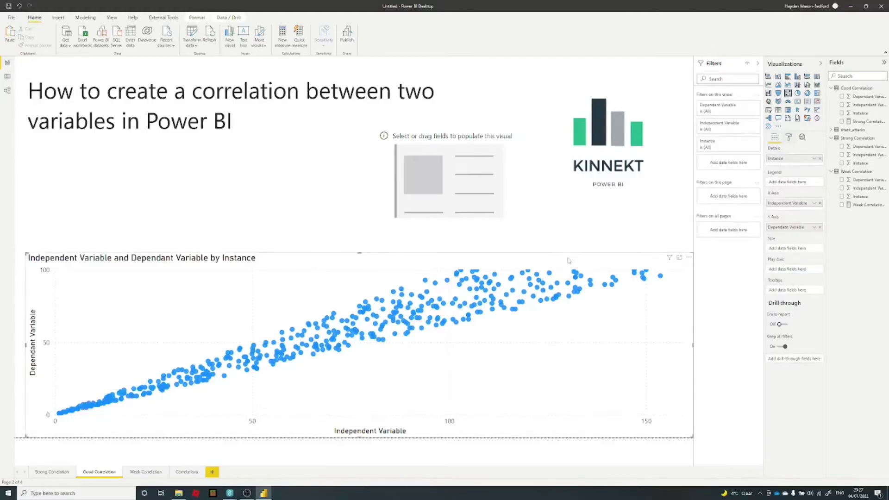
click(802, 139)
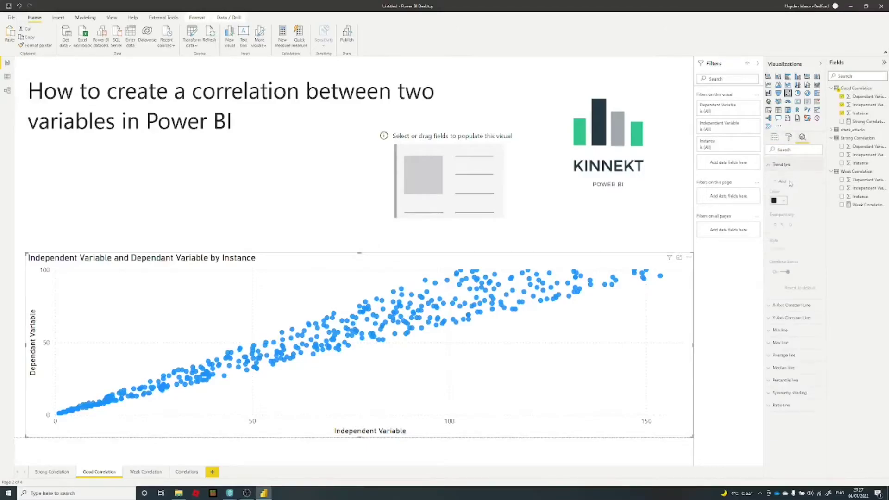
click(781, 182)
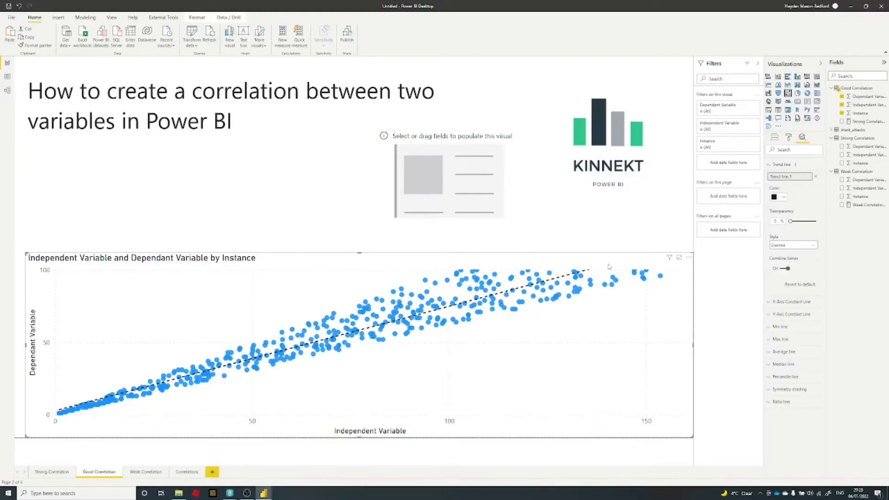
click(519, 210)
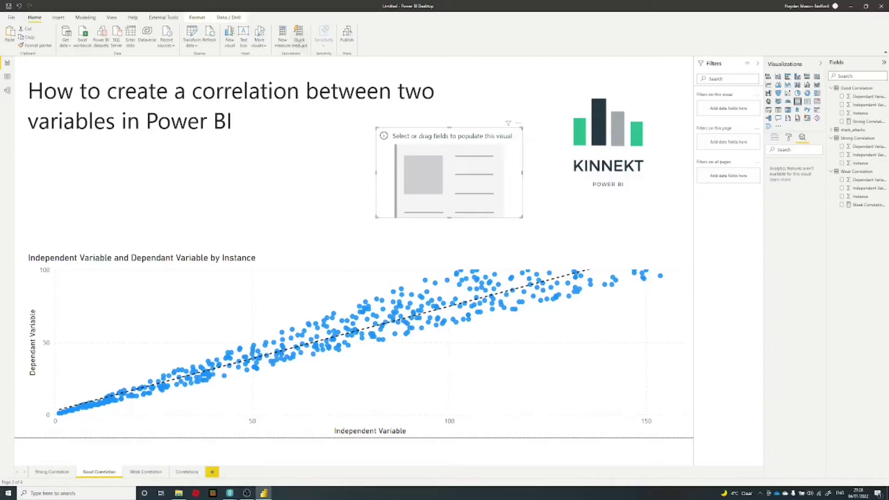
Start a new quick measure, after one cancelled attempt, and choose the Correlation coefficient calculation
click(300, 44)
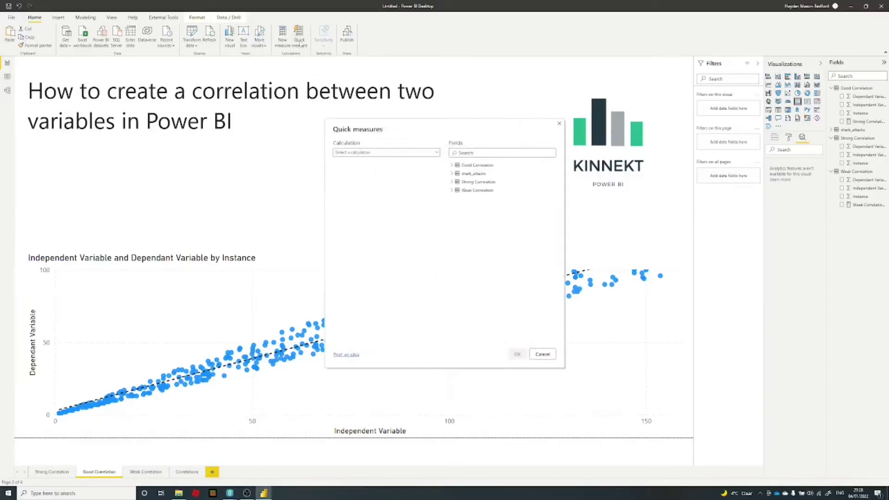
click(433, 153)
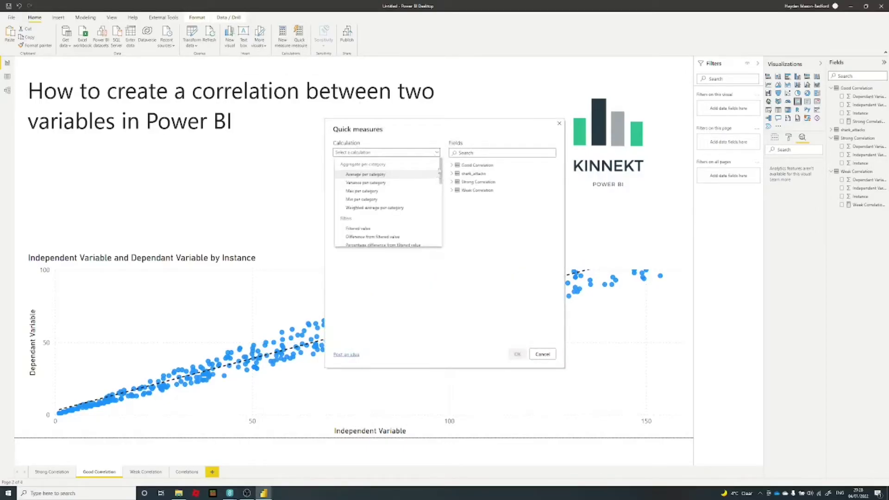
click(451, 259)
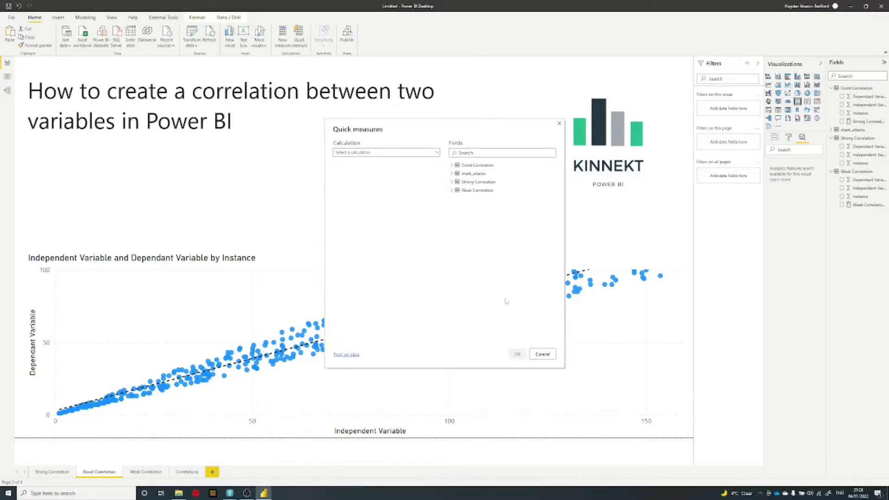
click(545, 356)
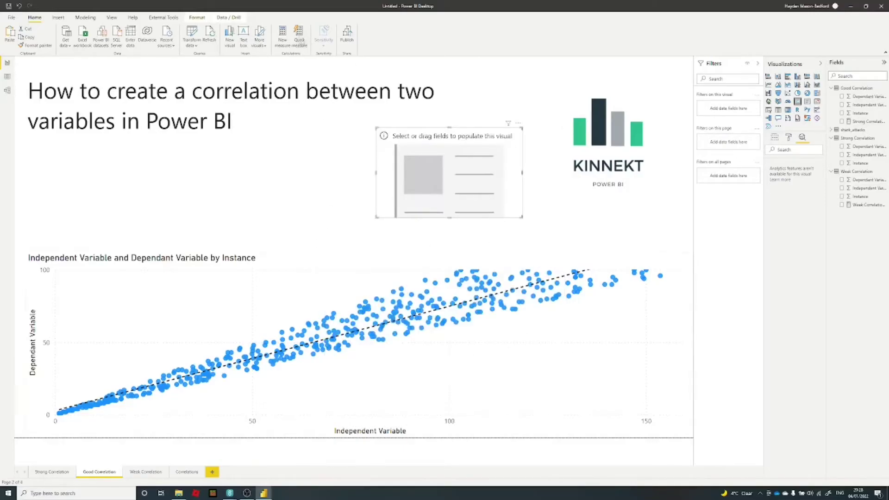
click(300, 43)
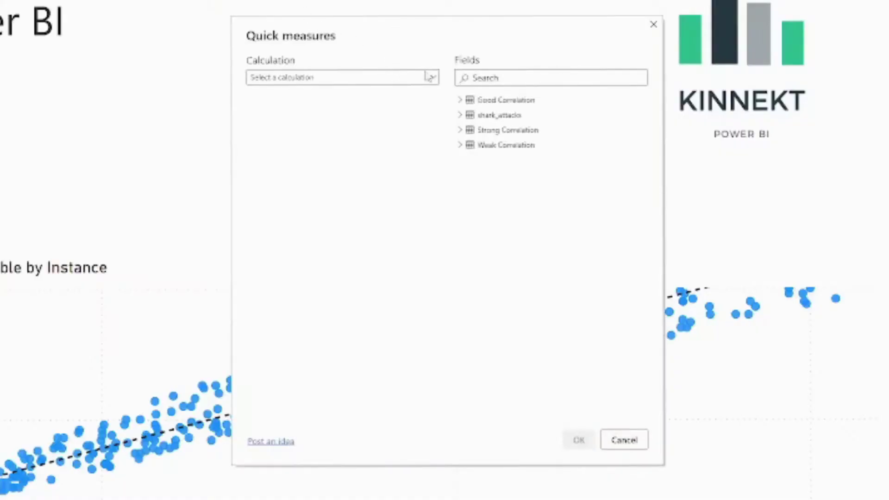
click(426, 75)
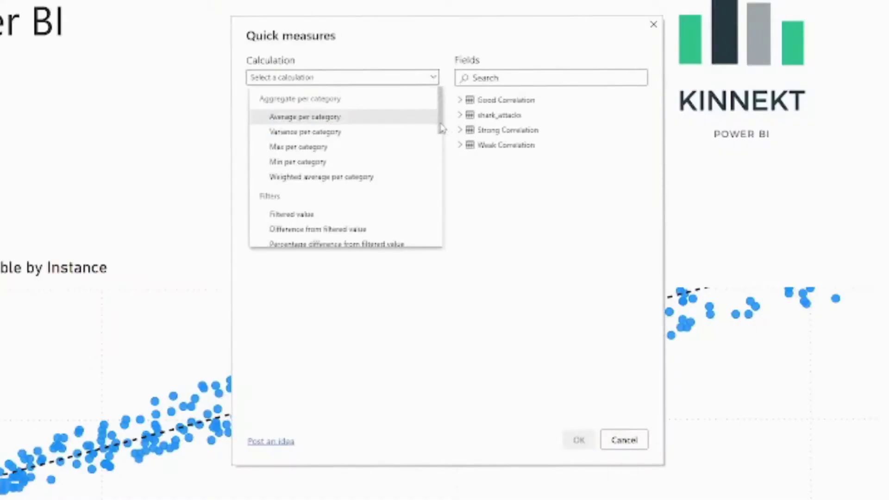
drag(445, 131, 451, 244)
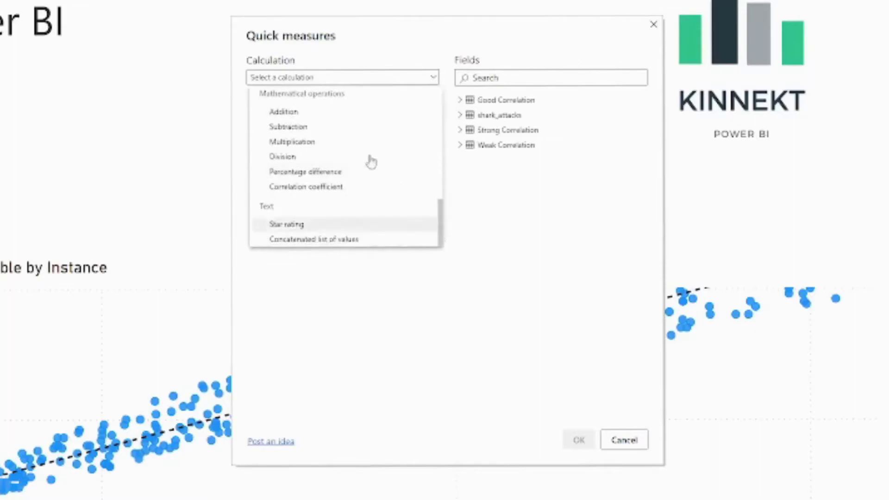
click(340, 188)
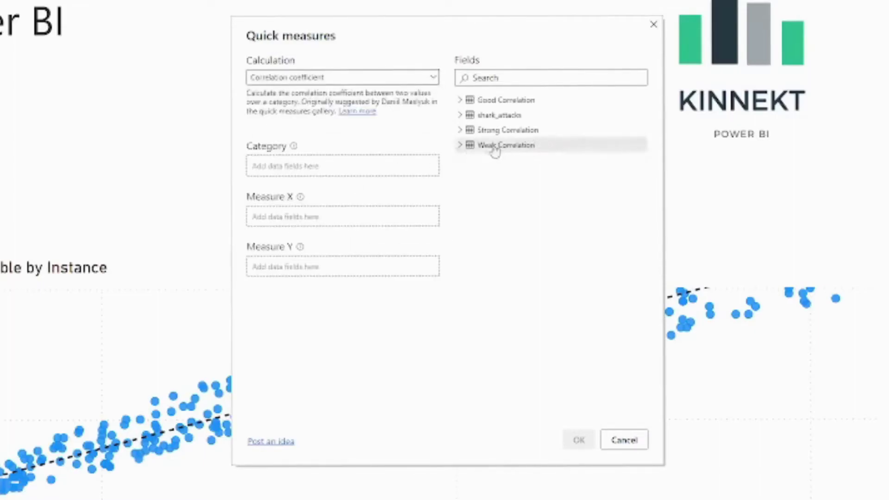
Assign Instance as Category, Independent Variable as Measure X and Dependant Variable as Measure Y
click(460, 100)
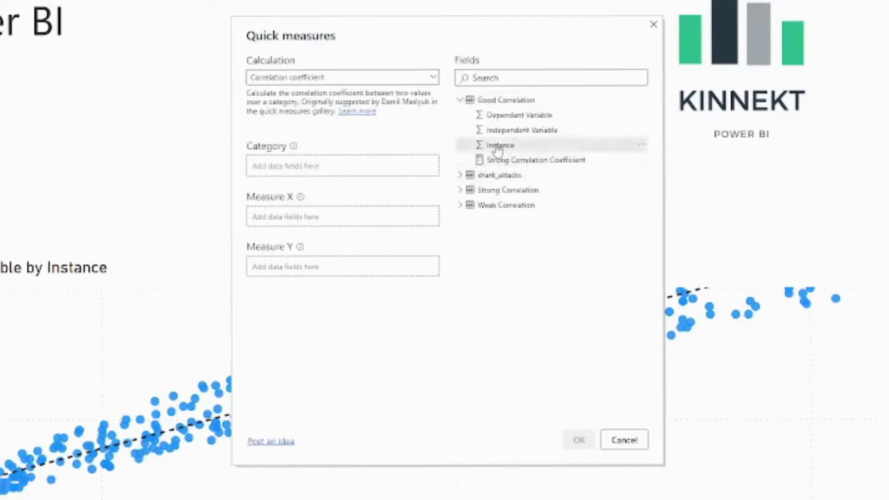
drag(499, 148, 310, 172)
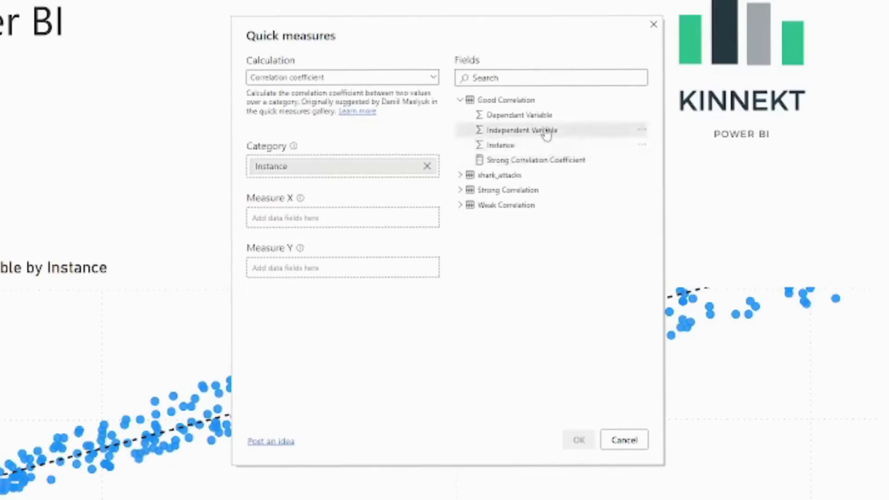
drag(573, 134, 351, 222)
drag(518, 114, 349, 273)
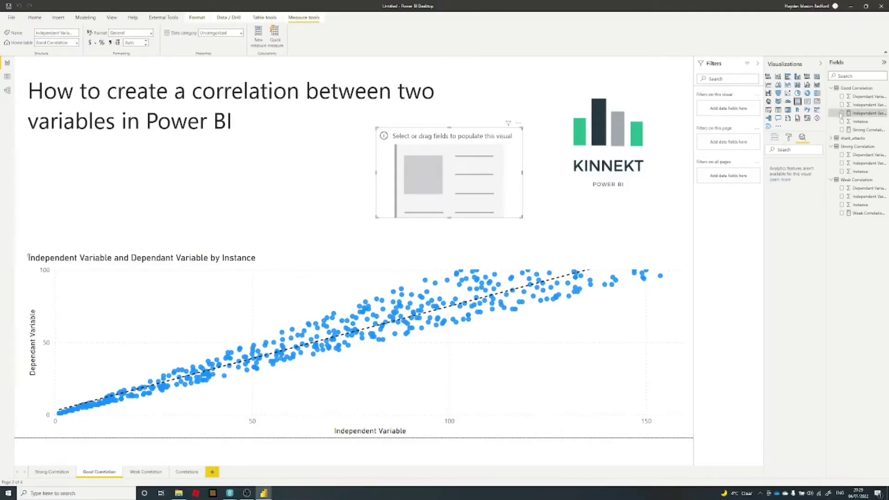
Replace the measure name in the expanded formula with 'Good Correlation Coefficient' and commit it
click(868, 115)
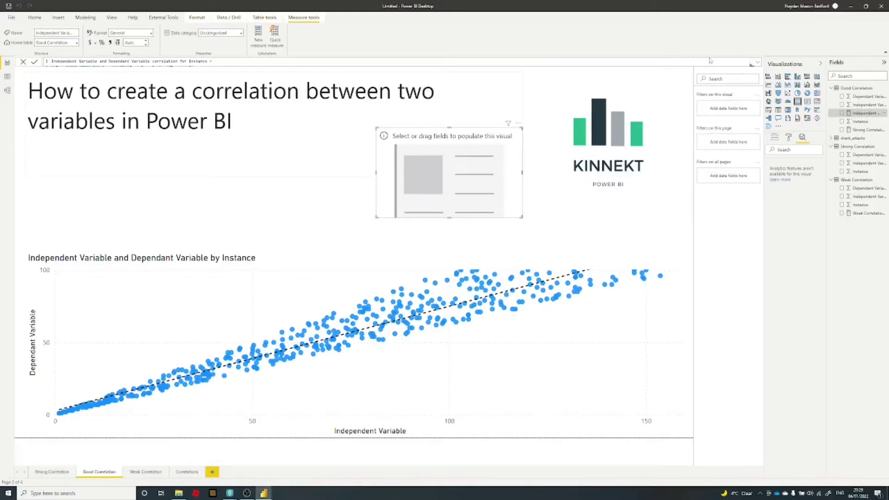
click(758, 62)
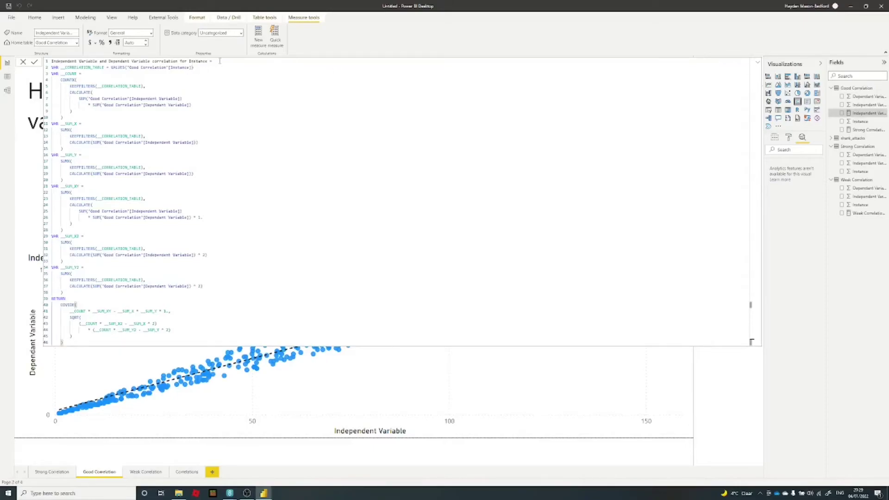
drag(207, 60, 36, 62)
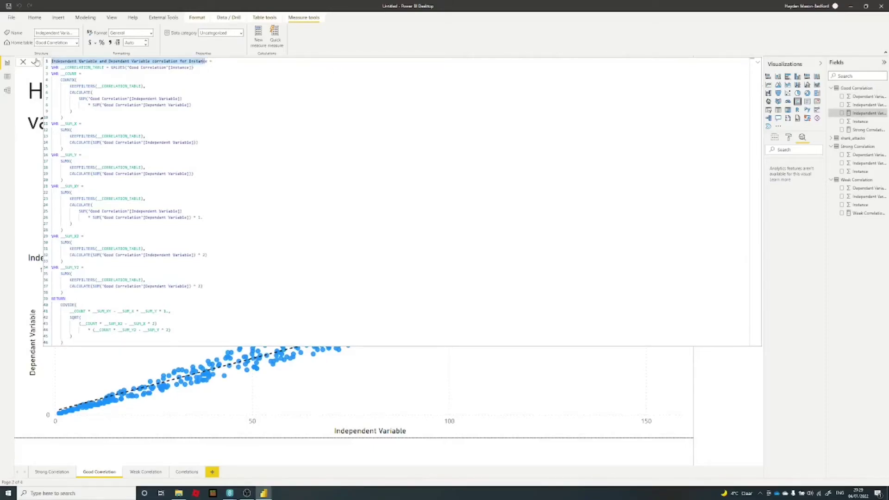
text(Good C)
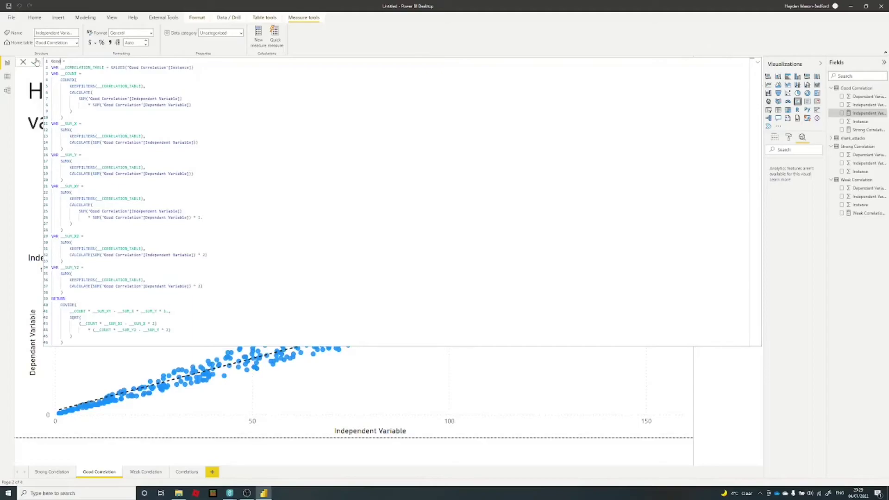
text(orrelation Coefficient)
click(35, 61)
Collapse the formula bar and add Good Correlation Coefficient to the card, which shows 0.97
click(758, 64)
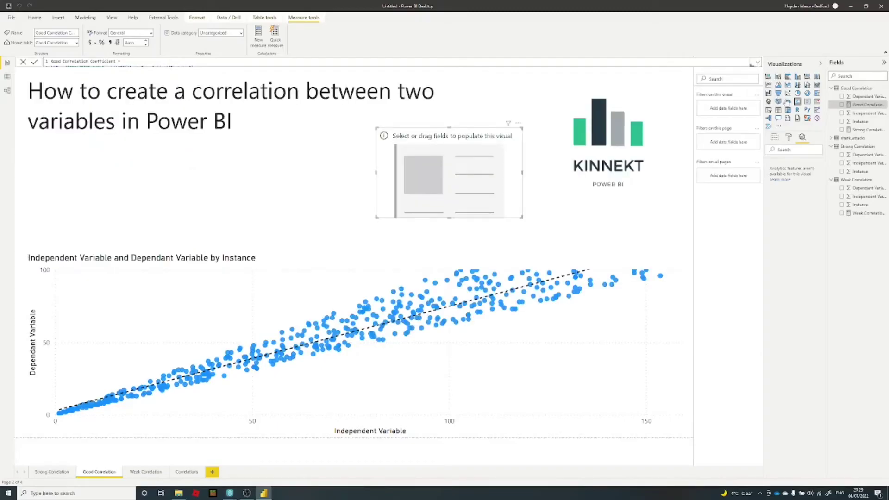
click(851, 108)
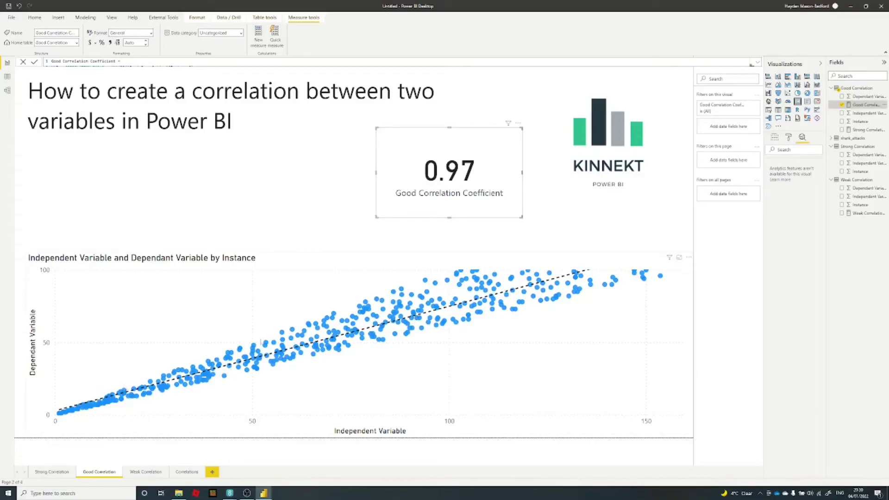
mouse_move(448, 281)
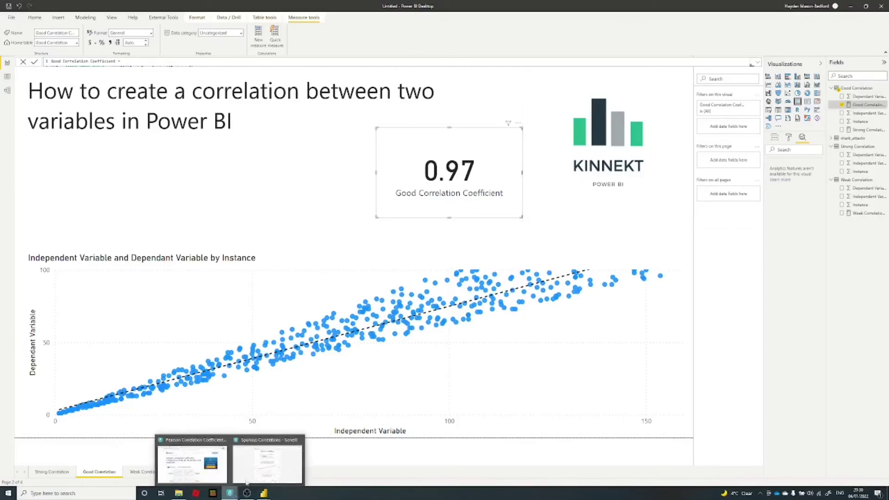
Switch to Chrome's tylervigen.com Spurious correlations page and scroll down to its example charts
click(247, 482)
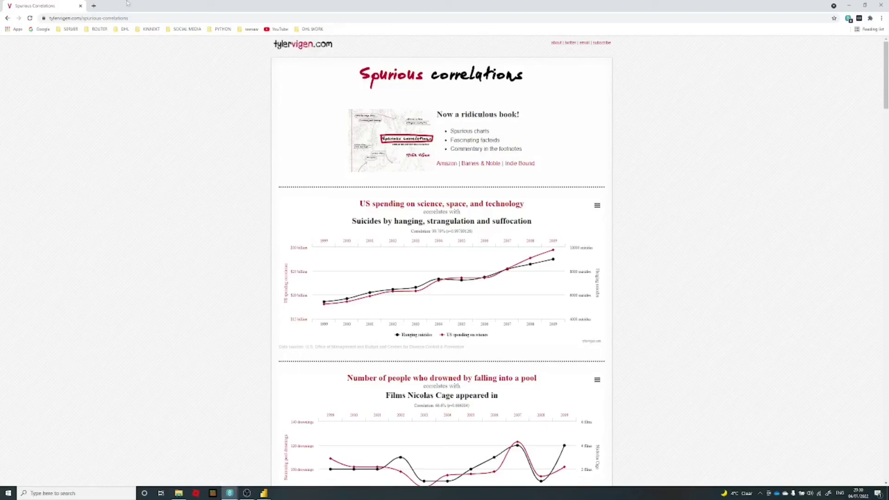
scroll(402, 235, down, 1)
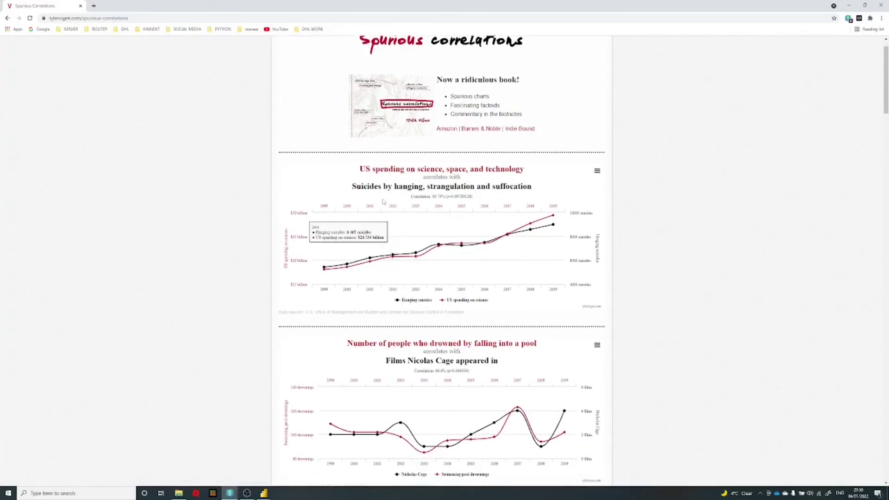